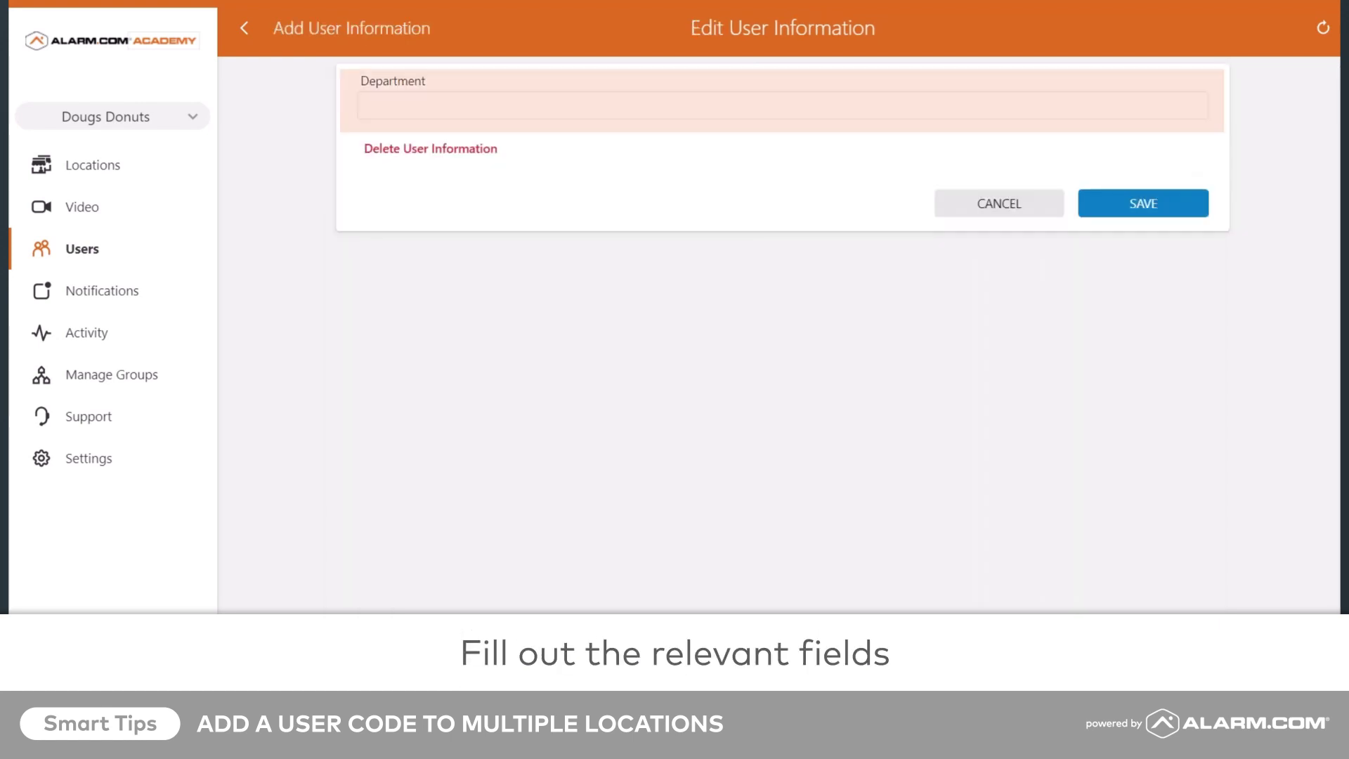
{"action": "type", "text": "Delivery"}
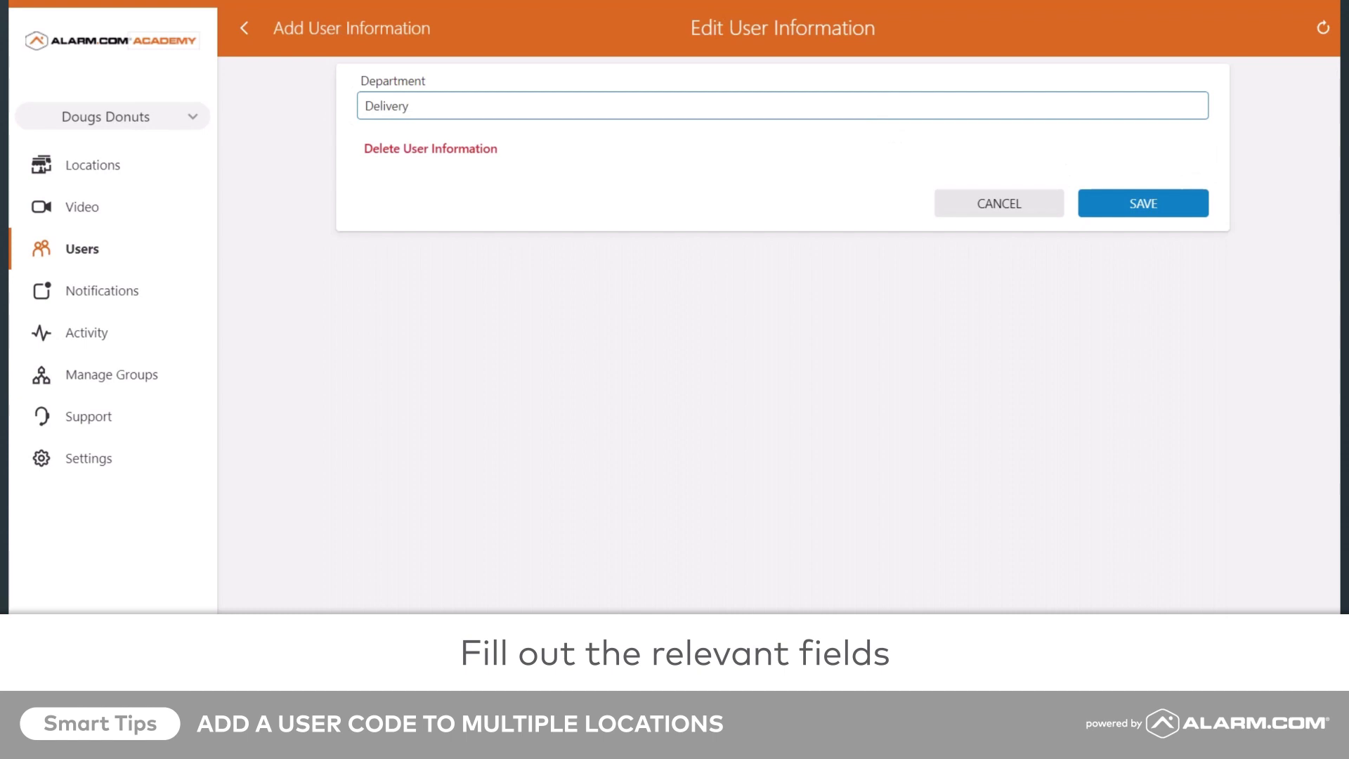